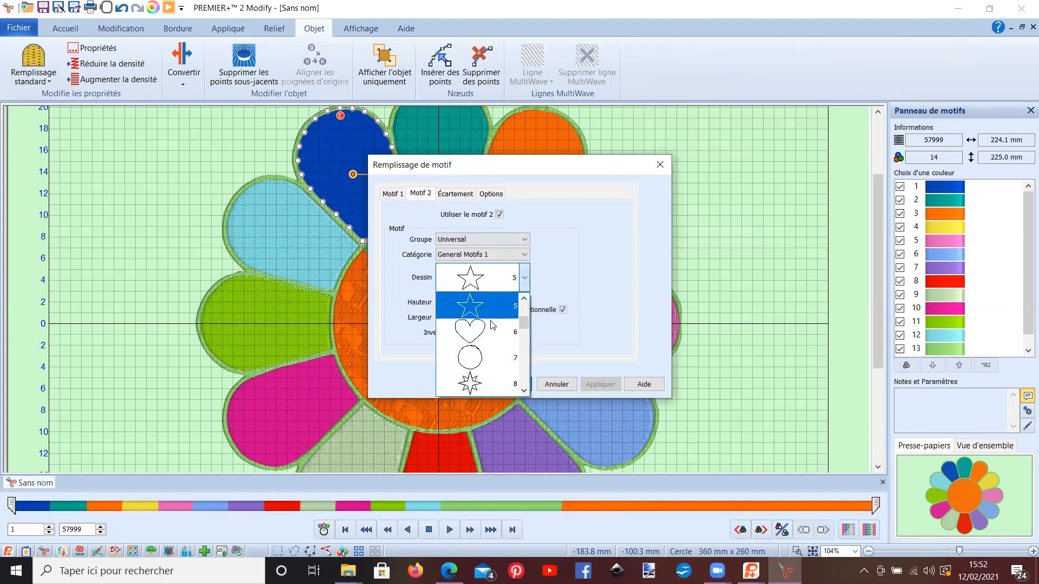
Step: Choose star design 8 for motif 2 and enlarge it proportionally to 11.3 mm high and wide
left_click(509, 378)
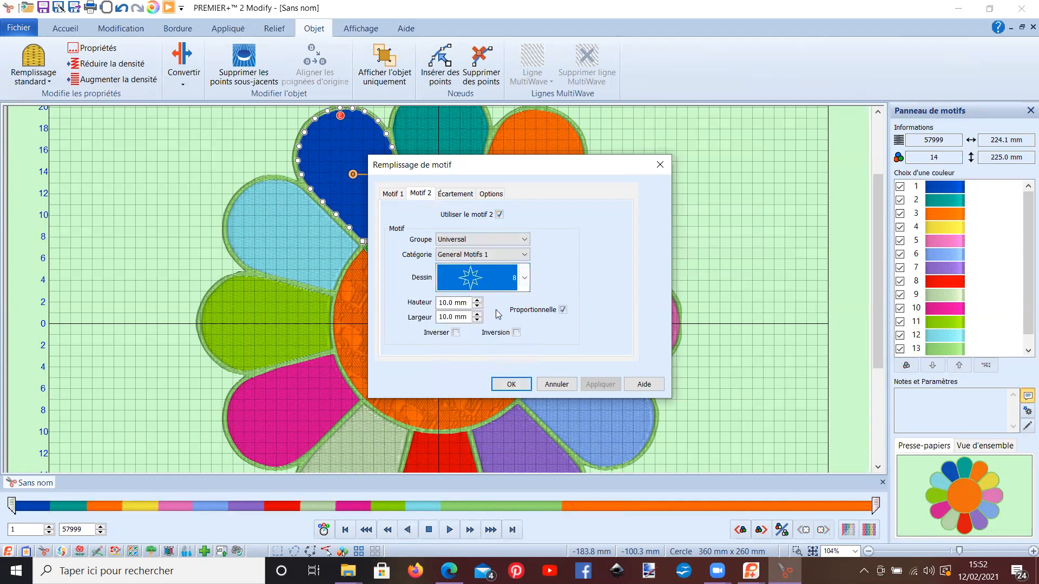
left_click(477, 300)
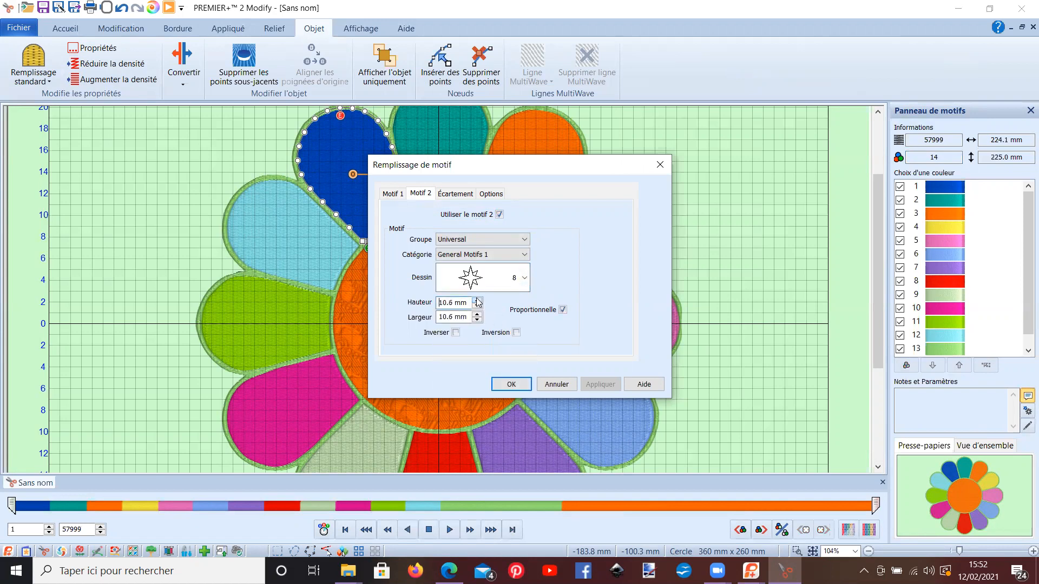
left_click(477, 301)
left_click(476, 300)
left_click(561, 307)
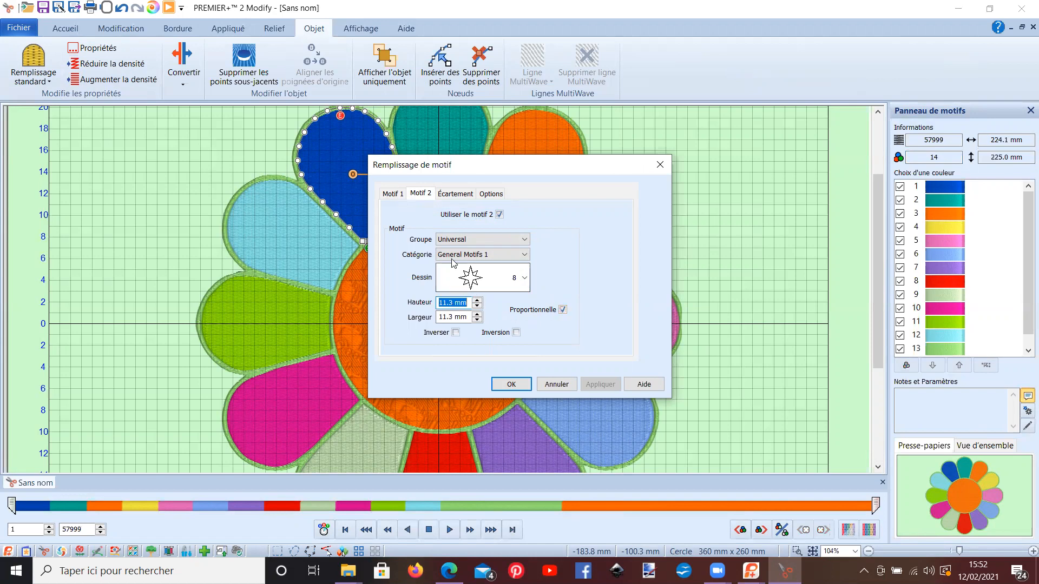
Step: Increase the horizontal and vertical spacing percentages between the two motifs
left_click(455, 195)
left_click(485, 245)
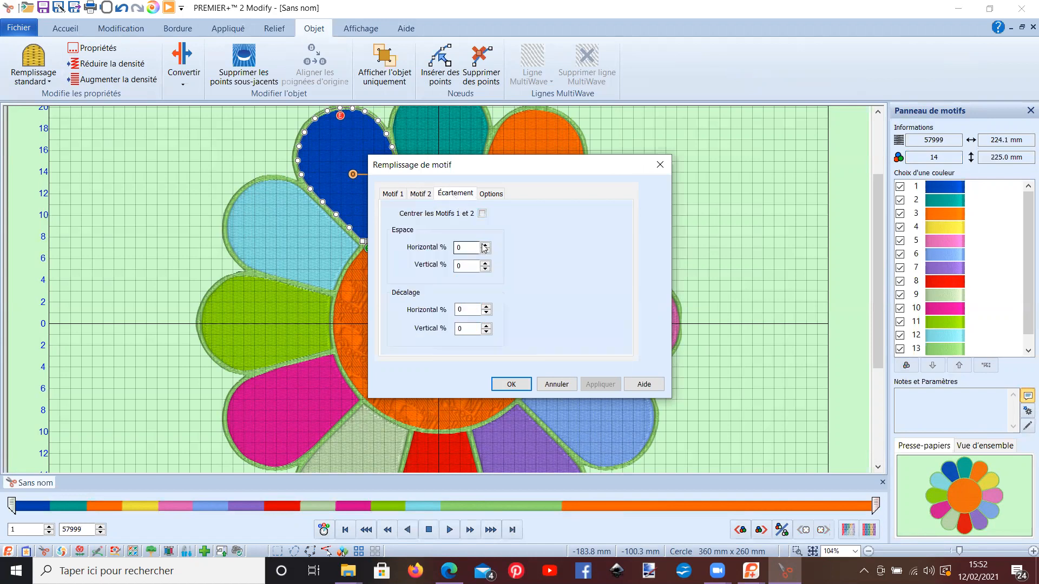
left_click(486, 245)
left_click(485, 244)
left_click(485, 245)
left_click(486, 245)
left_click(485, 263)
Step: Set the motif fill angle to 100 and apply the fill to the dark blue petal
left_click(490, 195)
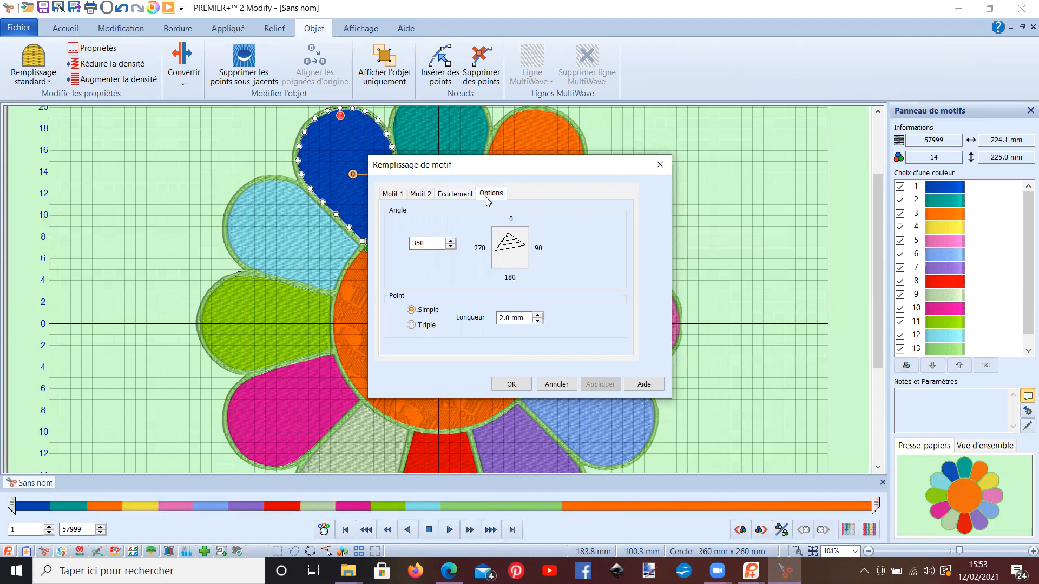
left_click_drag(432, 250, 406, 249)
type("100")
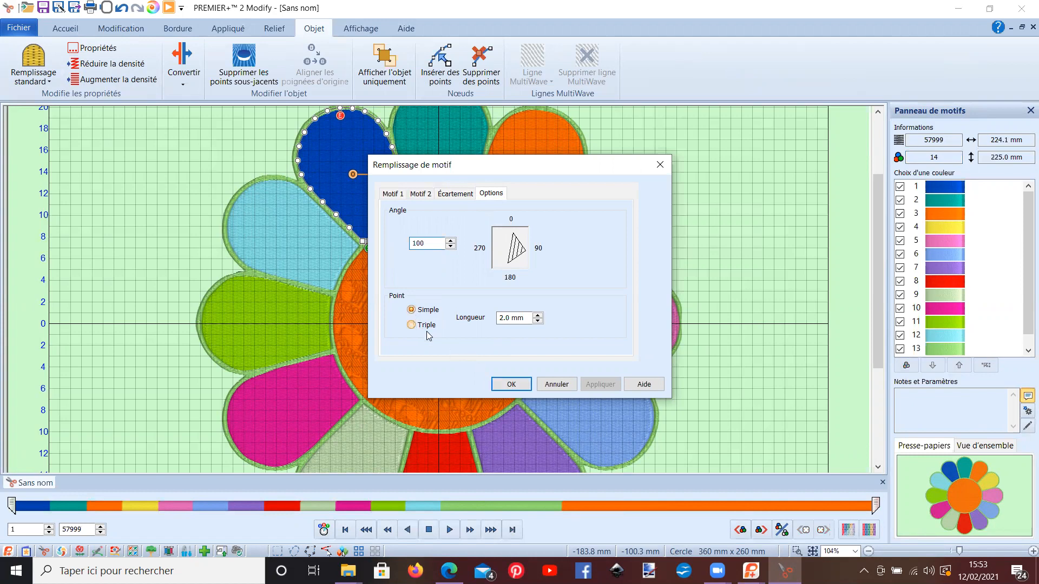
left_click(503, 385)
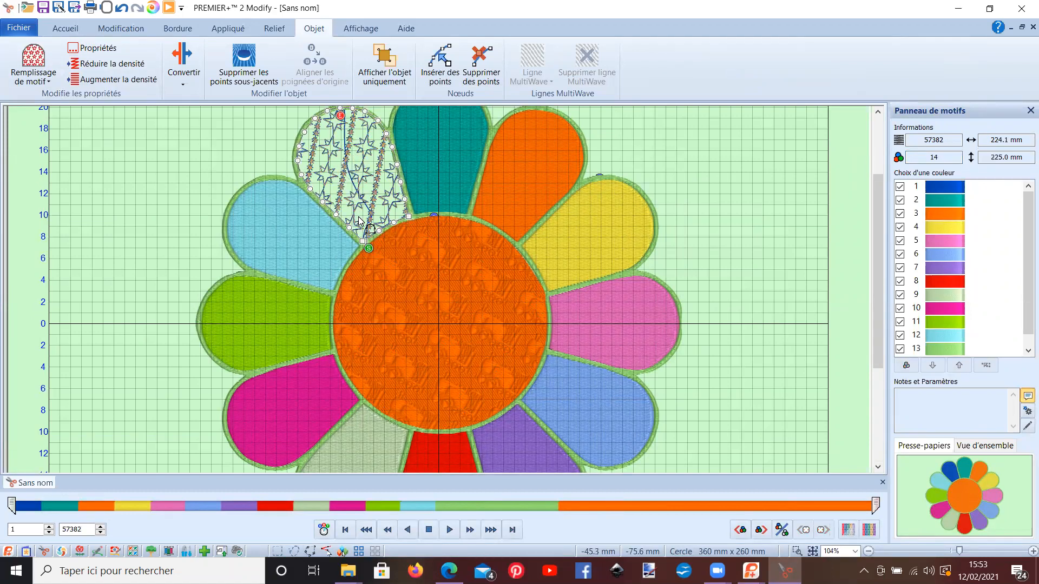
Step: Remove the stitches lying underneath the dark blue petal's motif fill
left_click(393, 379)
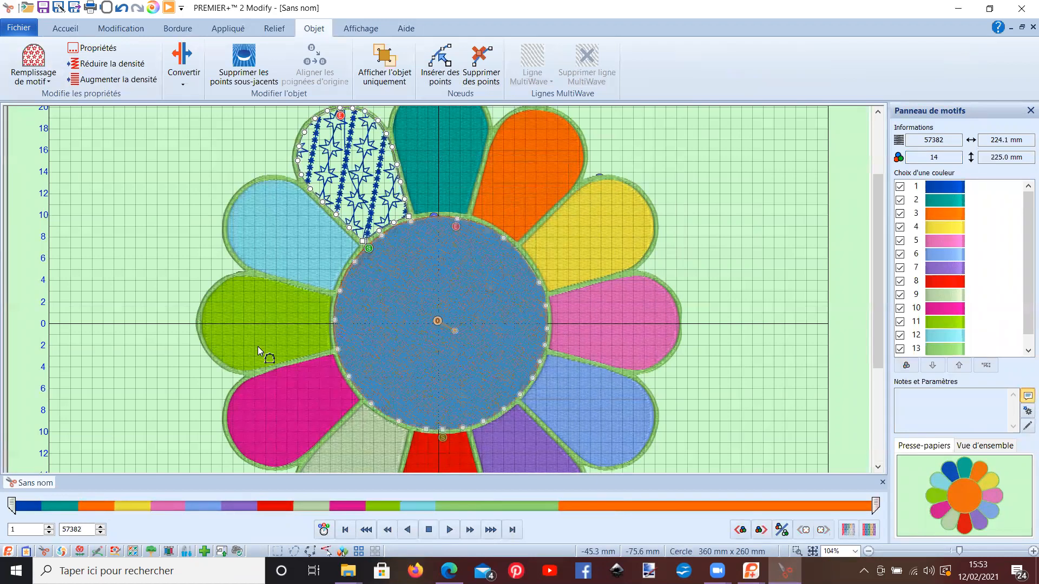
left_click(233, 74)
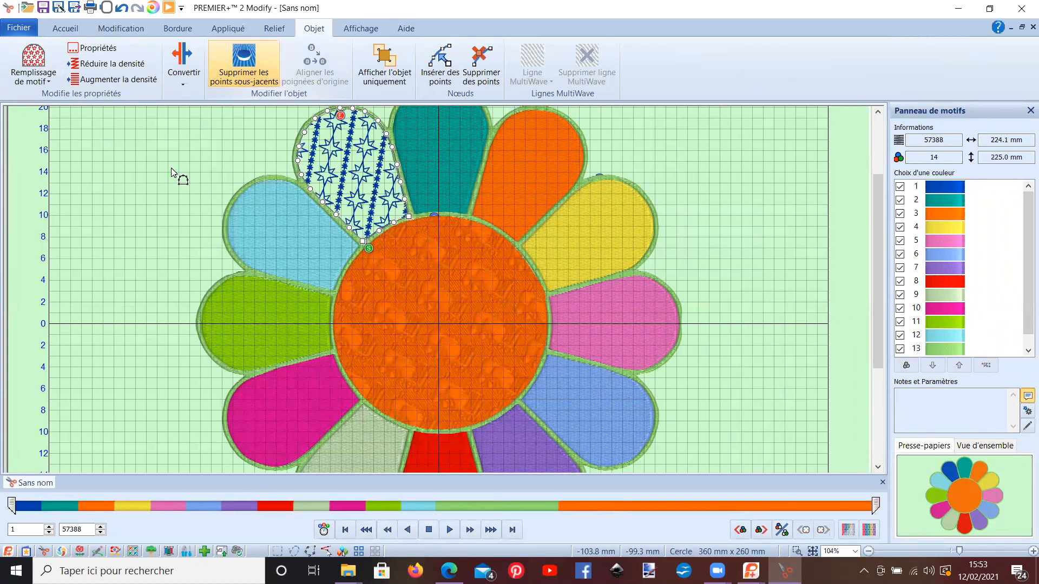
scroll(122, 225, "up", 1)
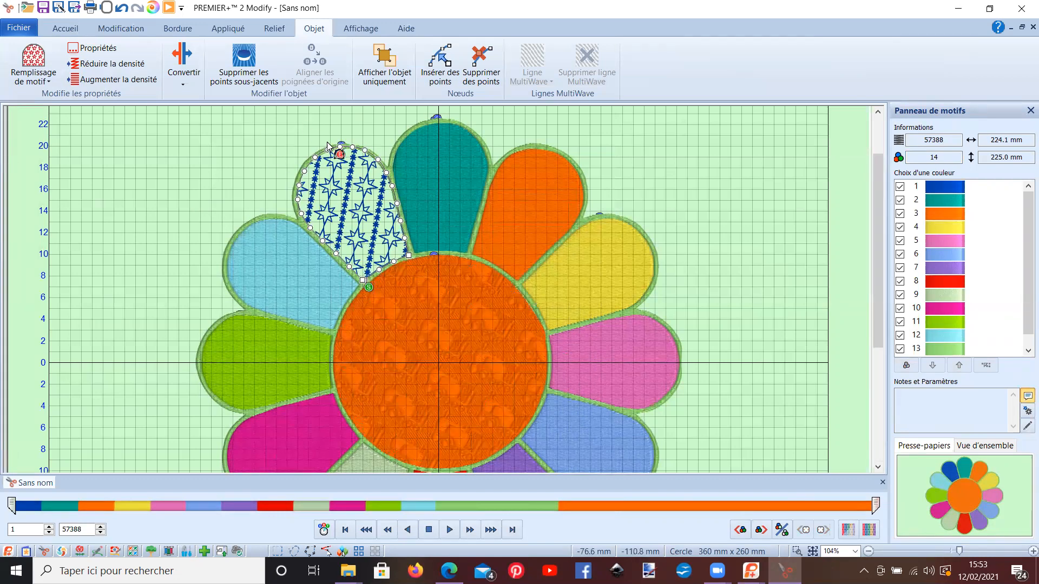
Step: Convert the teal petal from standard fill to spiral fill and set its density to 12
left_click(428, 178)
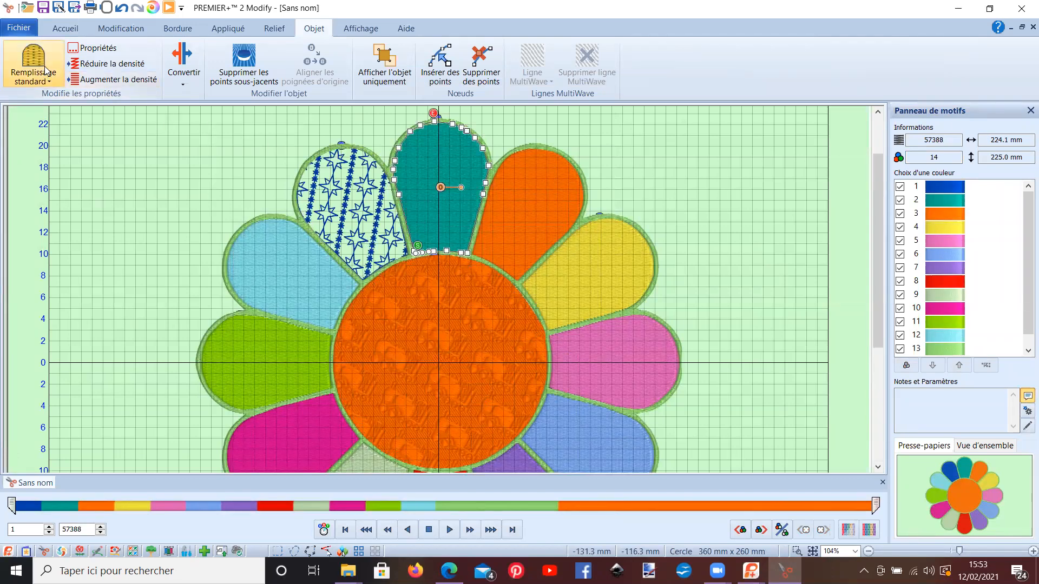
left_click(93, 48)
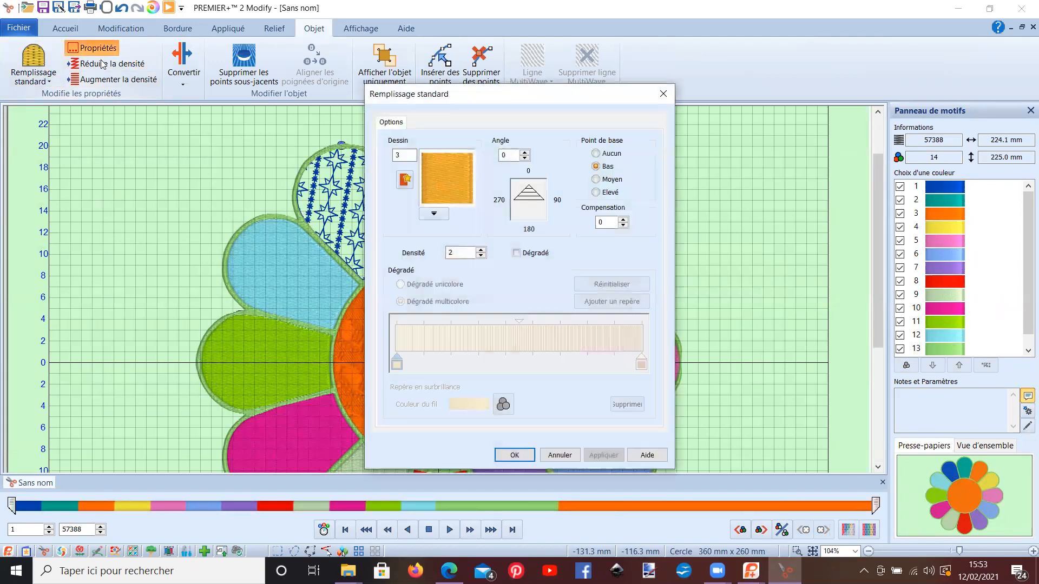
left_click(548, 456)
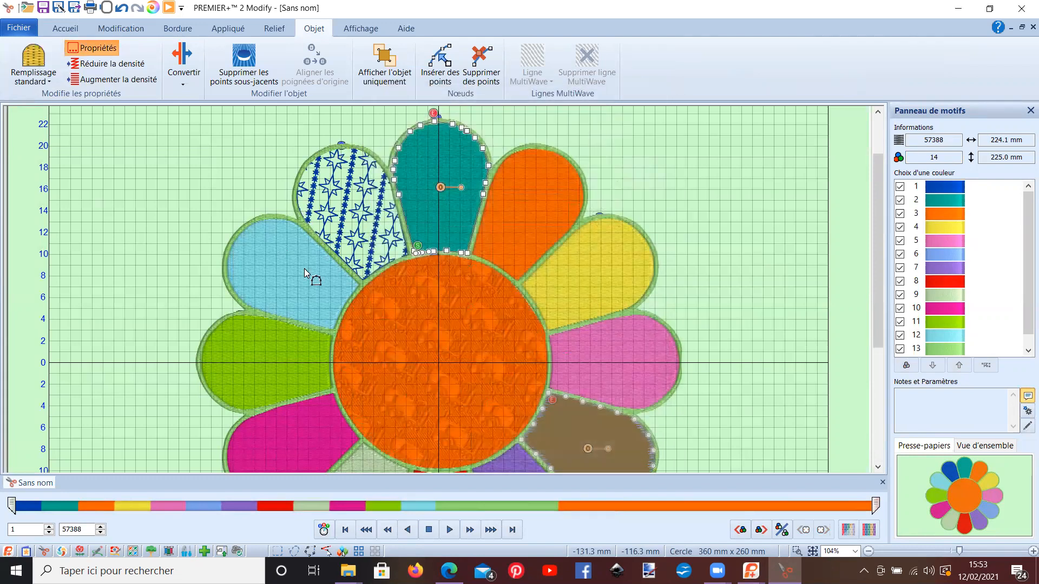
left_click(186, 76)
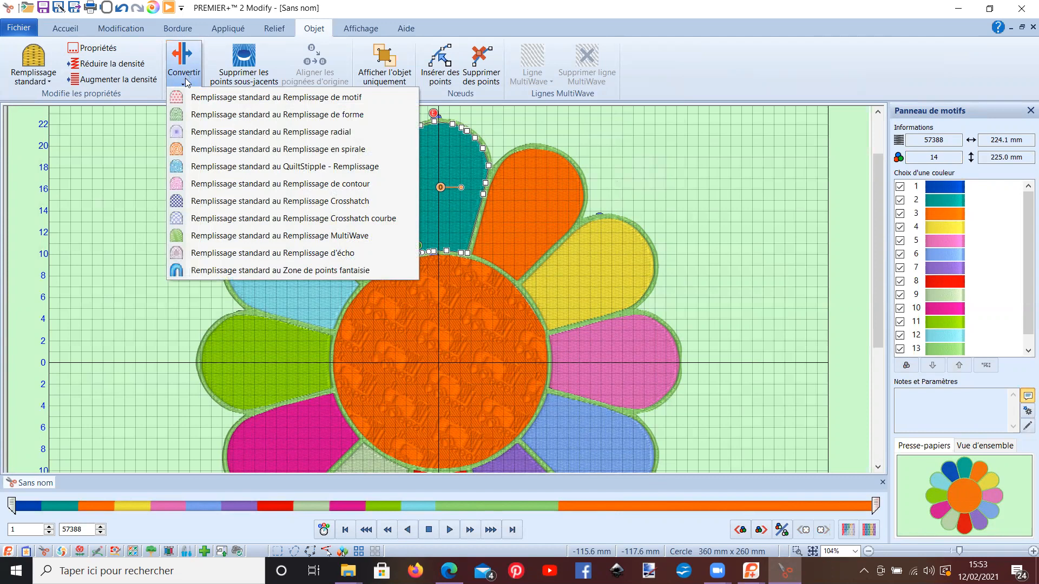
left_click(268, 151)
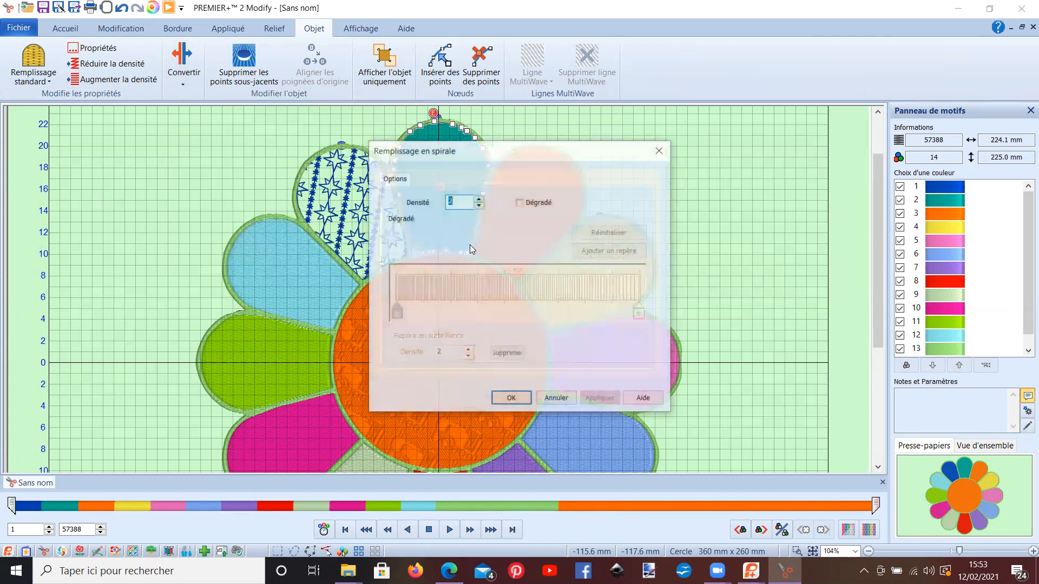
left_click_drag(441, 157, 742, 110)
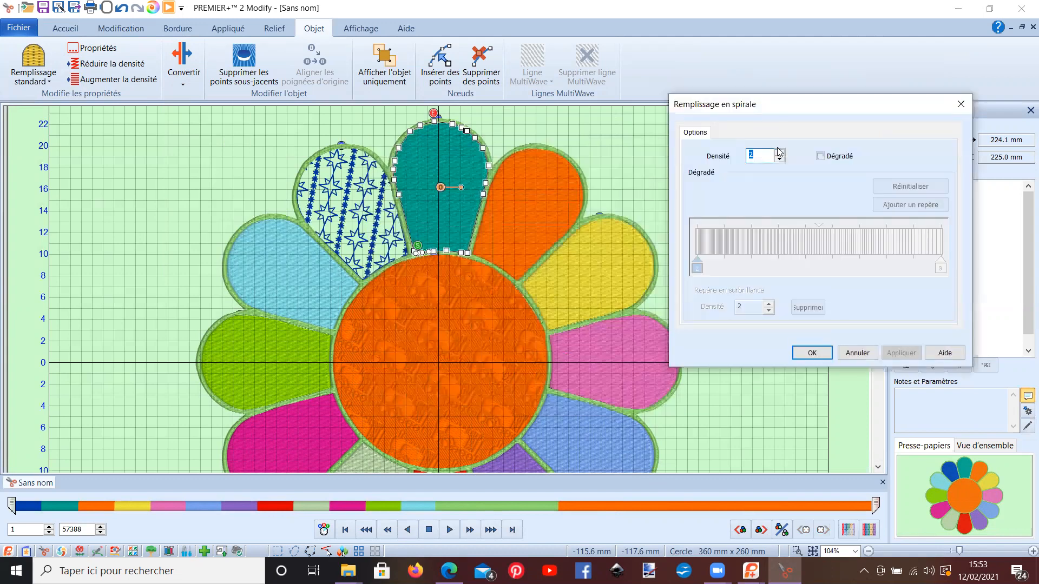
left_click(781, 153)
left_click(780, 154)
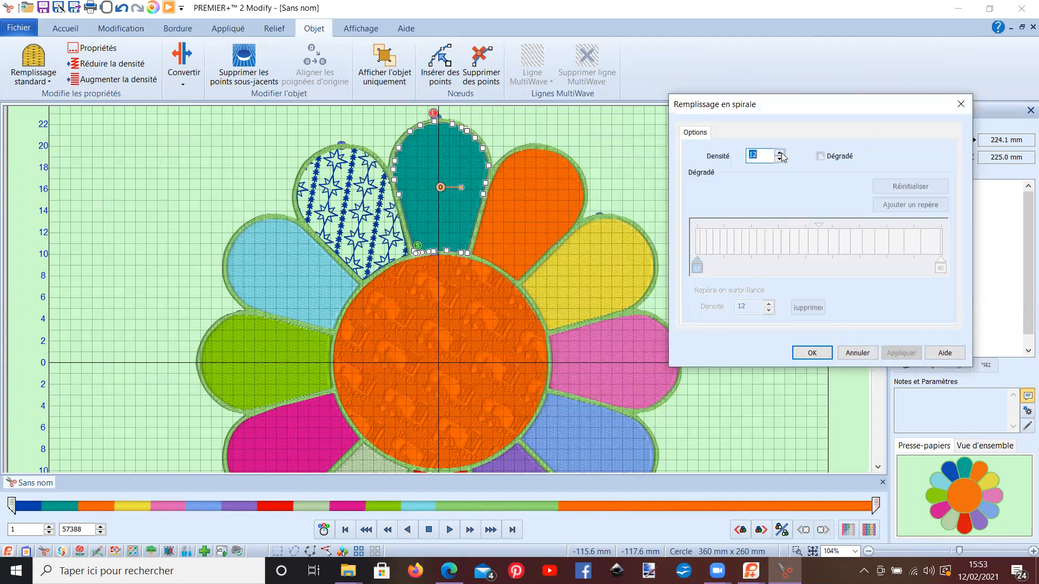
Step: Enable the spiral fill's gradient and add a marker with density 4 about a quarter of the way along it
left_click(821, 157)
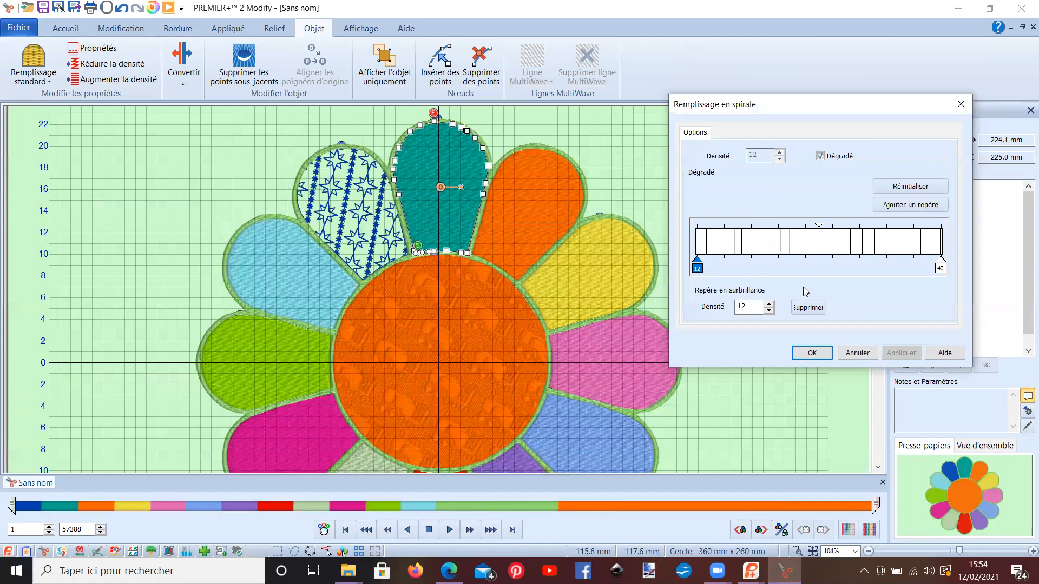
left_click(910, 204)
left_click_drag(819, 269, 761, 272)
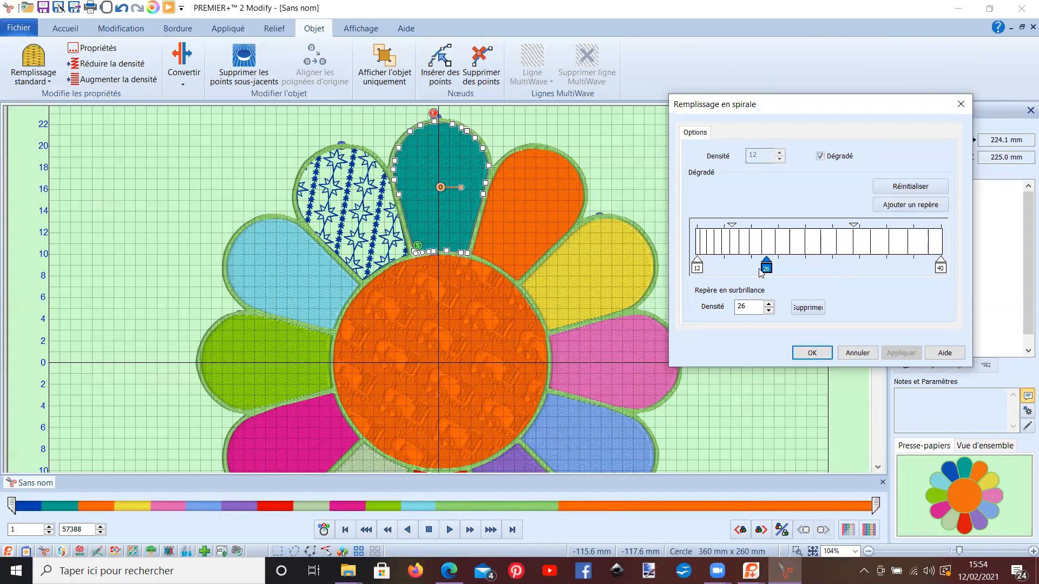
left_click(768, 312)
left_click(768, 311)
left_click(766, 312)
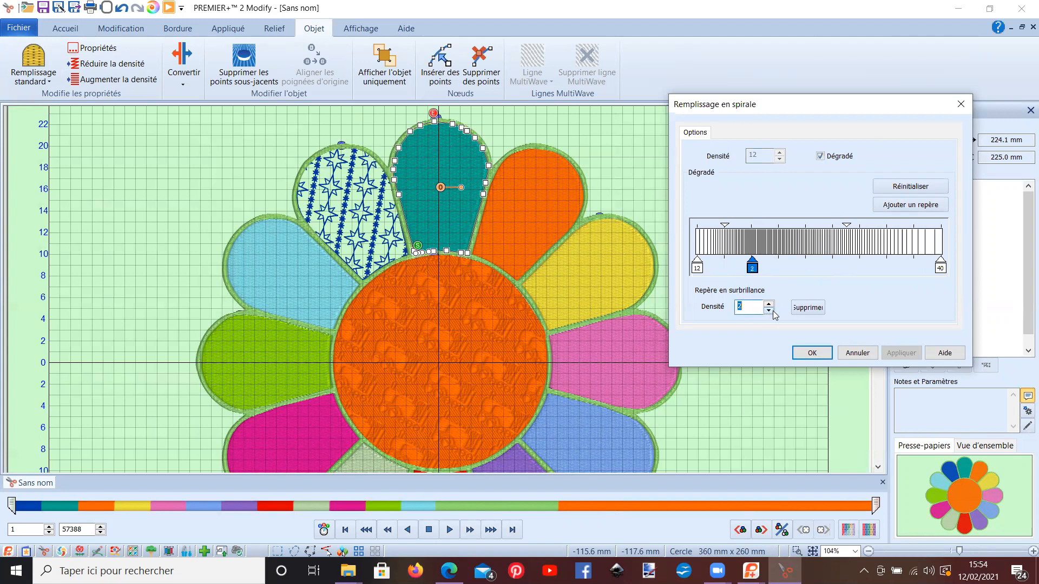
left_click(768, 305)
left_click(769, 304)
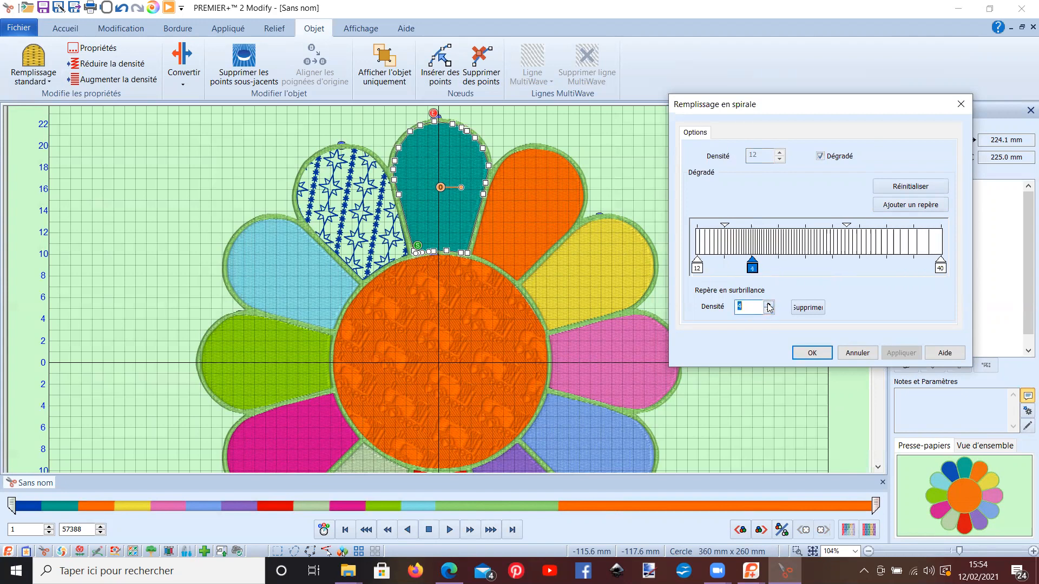
Step: Add a second gradient marker just past the middle with density 7 and apply the spiral fill to the teal petal
left_click(884, 215)
left_click_drag(729, 271, 830, 269)
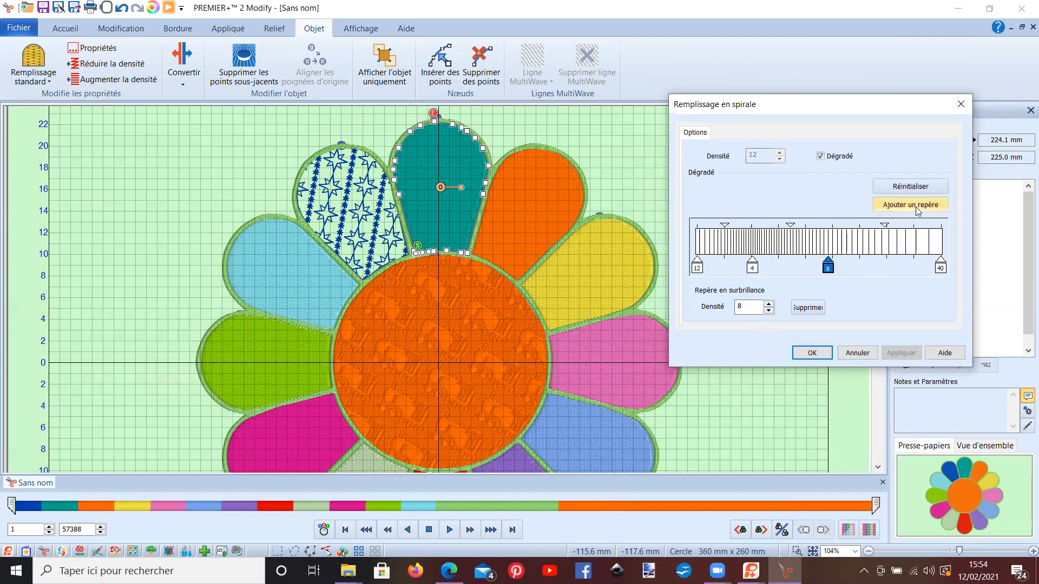
left_click(769, 310)
left_click(769, 311)
left_click(769, 311)
left_click(768, 310)
left_click(768, 310)
left_click(769, 311)
left_click(769, 304)
left_click(769, 304)
left_click(768, 304)
left_click(768, 304)
left_click(768, 304)
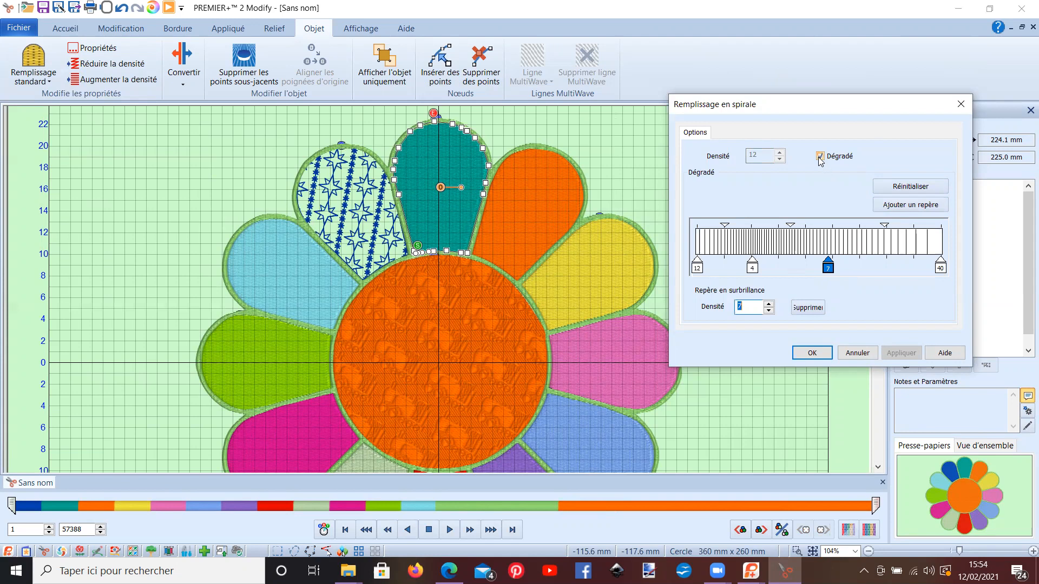
left_click(812, 352)
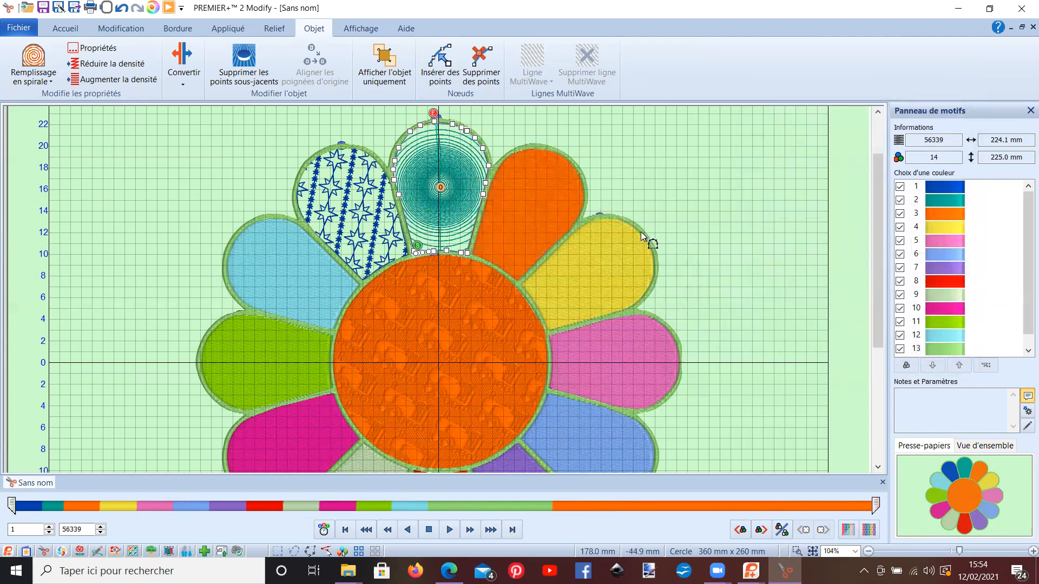
Step: Enable a multicolour gradient in the standard fill properties of the orange petal beside the teal one
left_click(528, 197)
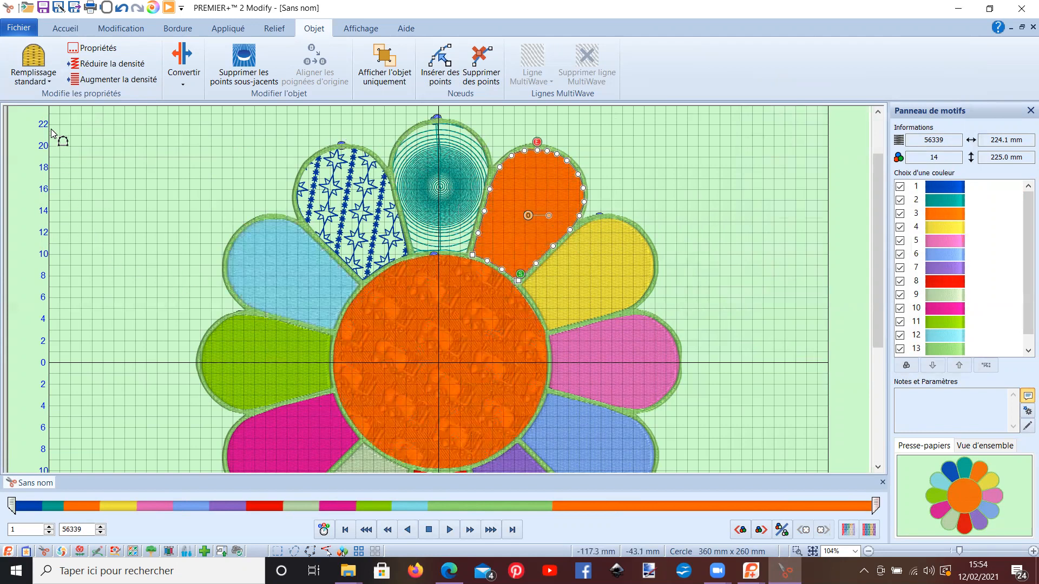
left_click(100, 50)
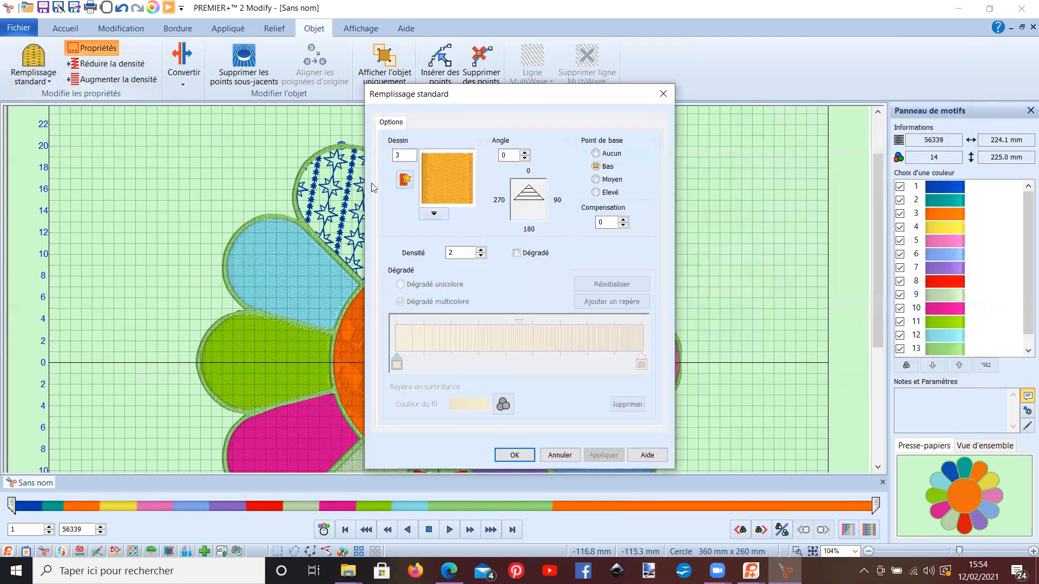
left_click_drag(453, 96, 748, 72)
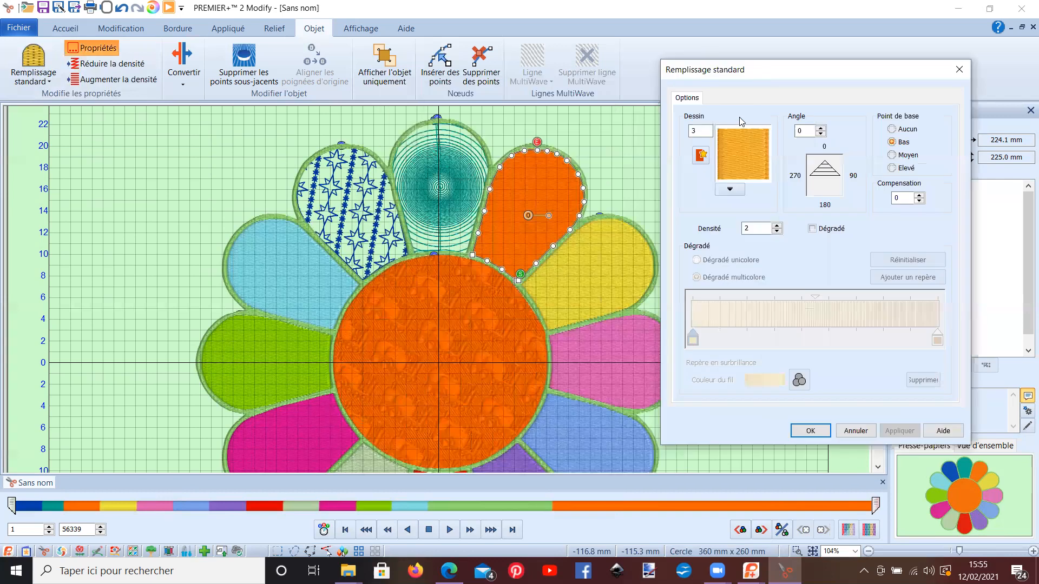
left_click(812, 229)
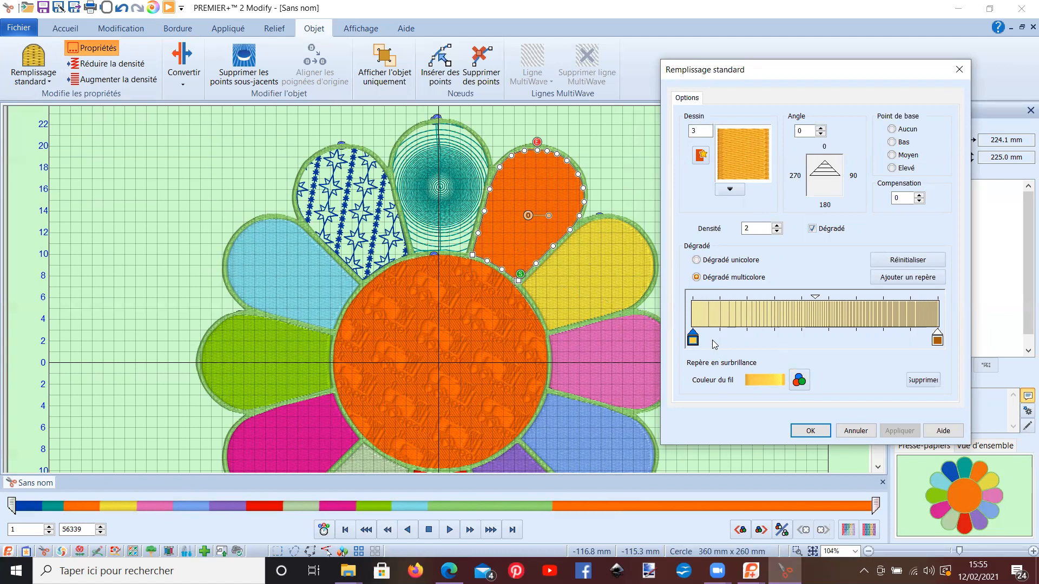
Step: Set the gradient's start marker to thread 2578 Harvest Green from Robison-Anton Rayon 40
left_click(794, 379)
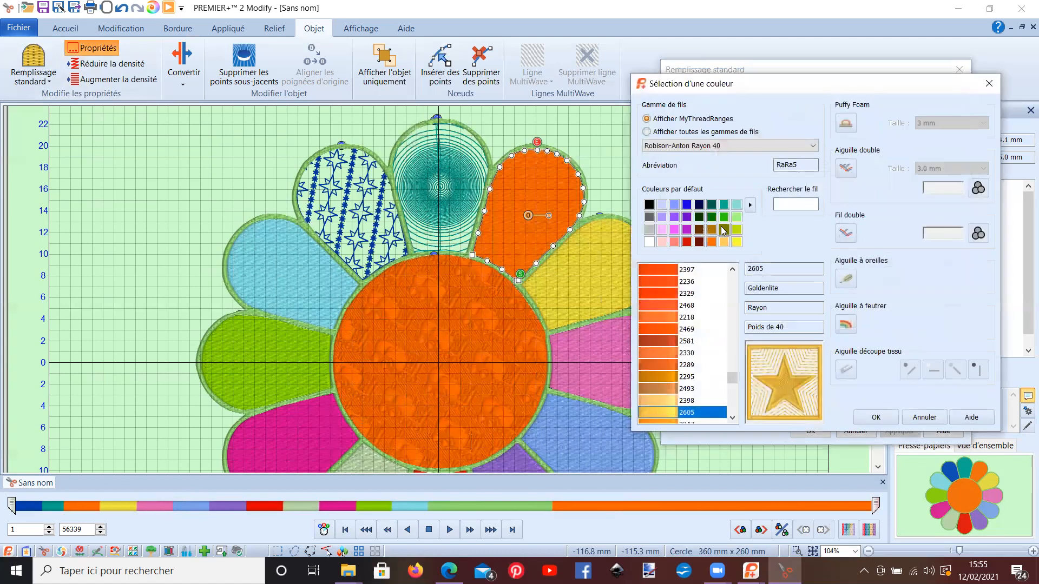
left_click(724, 217)
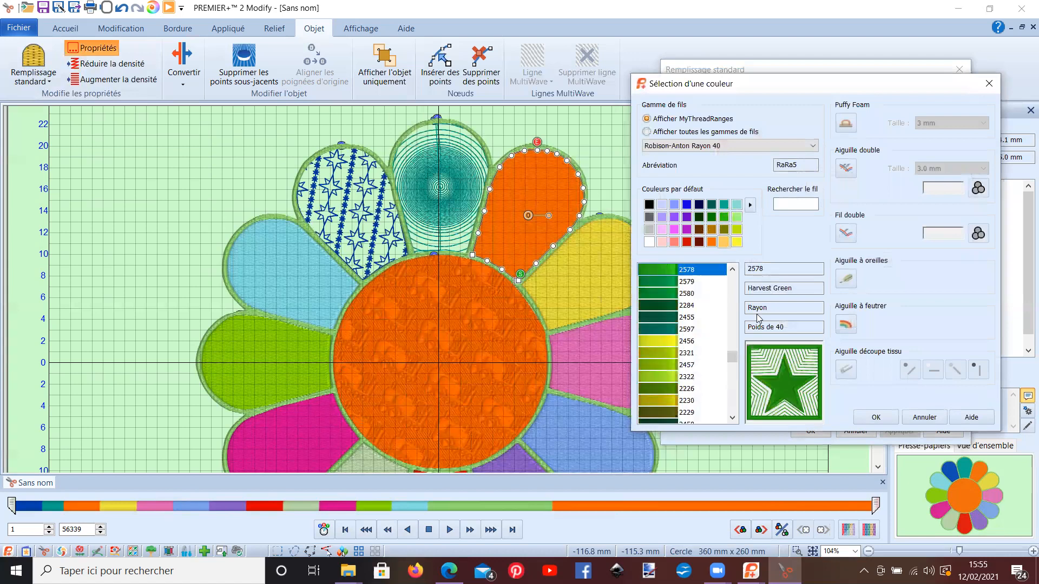
left_click(867, 422)
Step: Add a marker in the middle of the gradient and give it the default blue thread colour
left_click(911, 278)
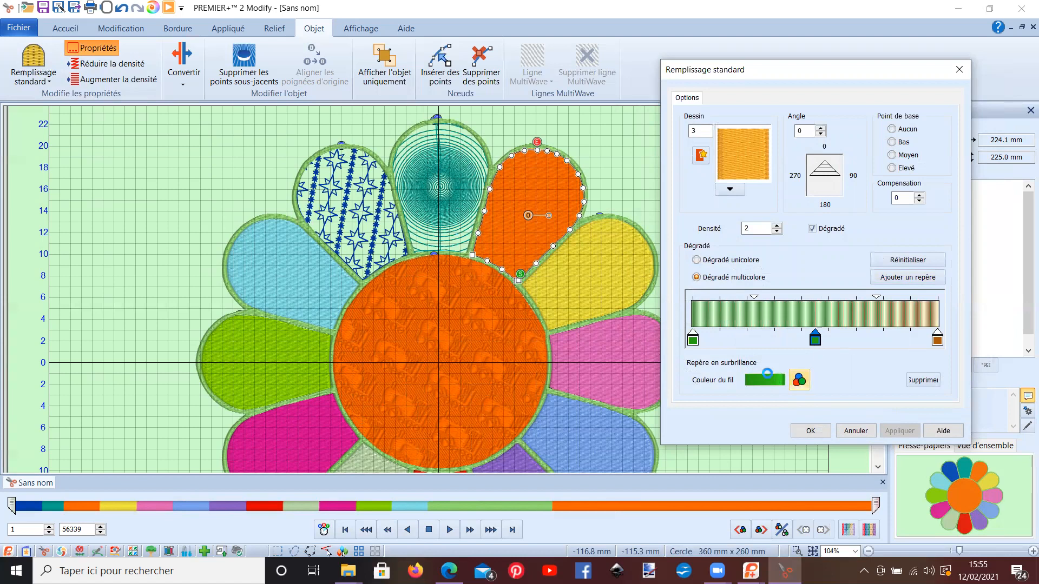
left_click(799, 380)
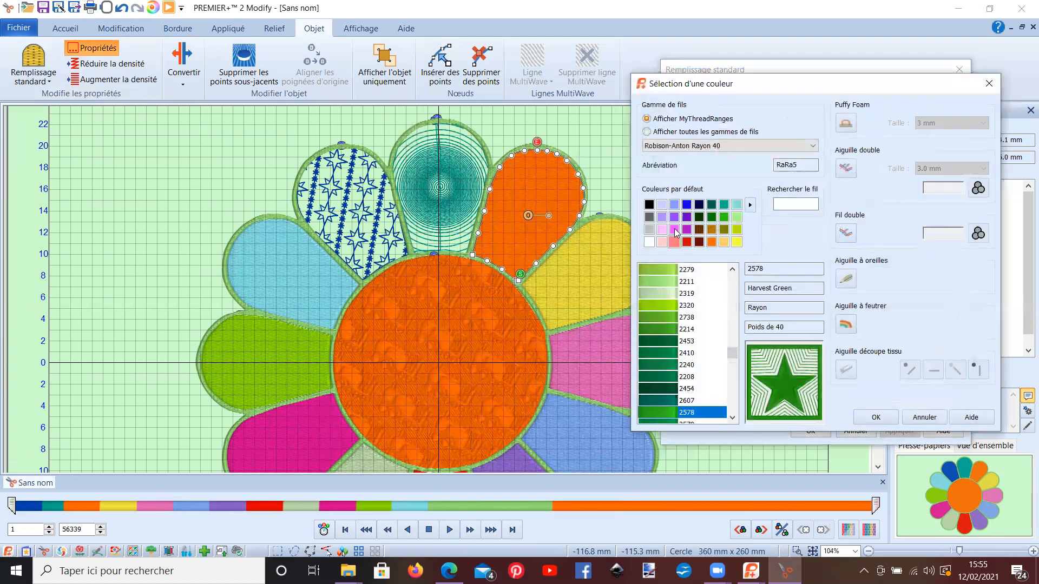
left_click(687, 205)
left_click(875, 418)
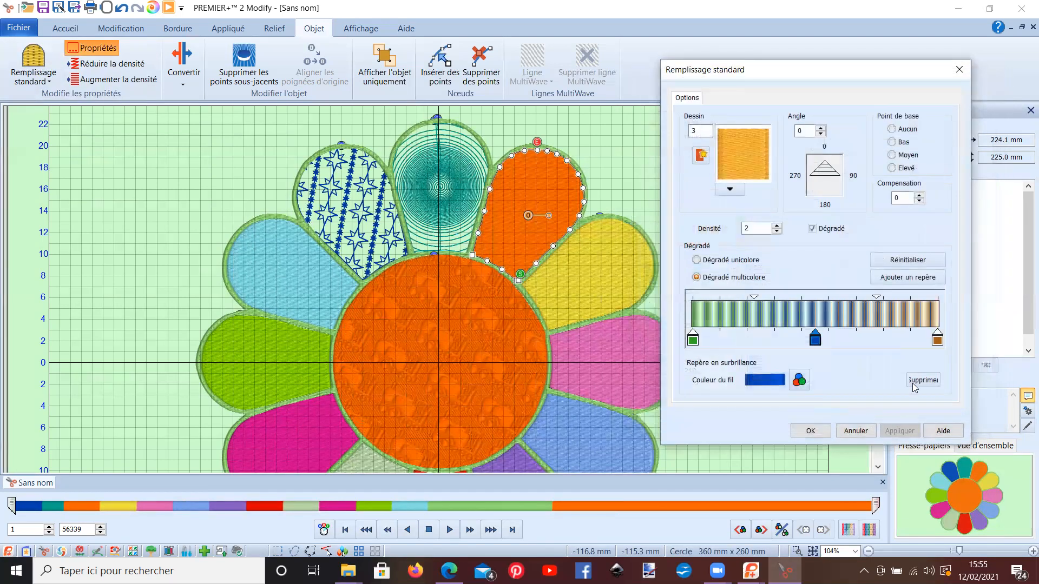
Step: Change the gradient's end marker from brown to the default red thread colour
left_click(936, 340)
left_click(800, 381)
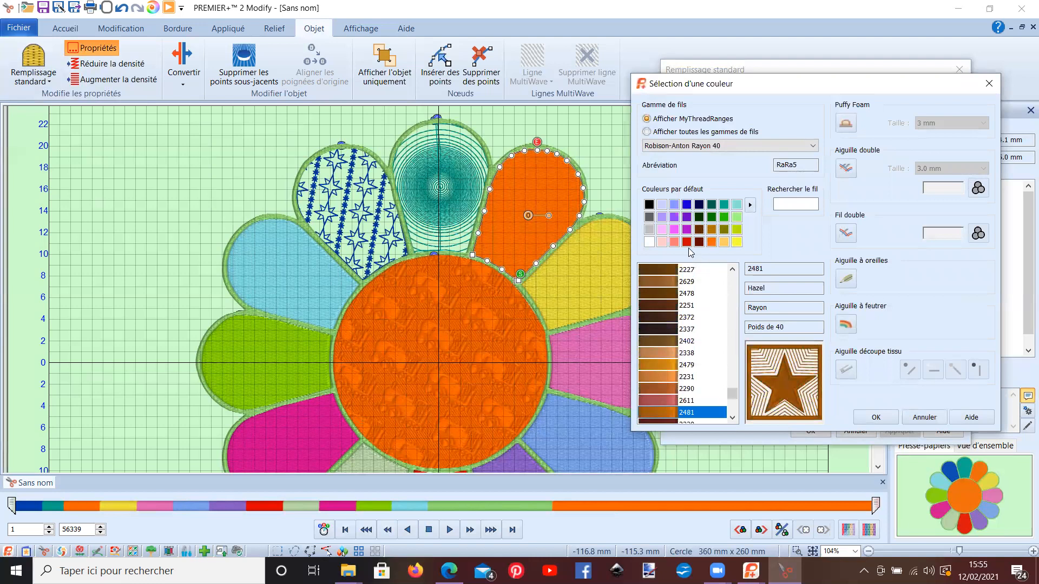
left_click(686, 242)
left_click(872, 419)
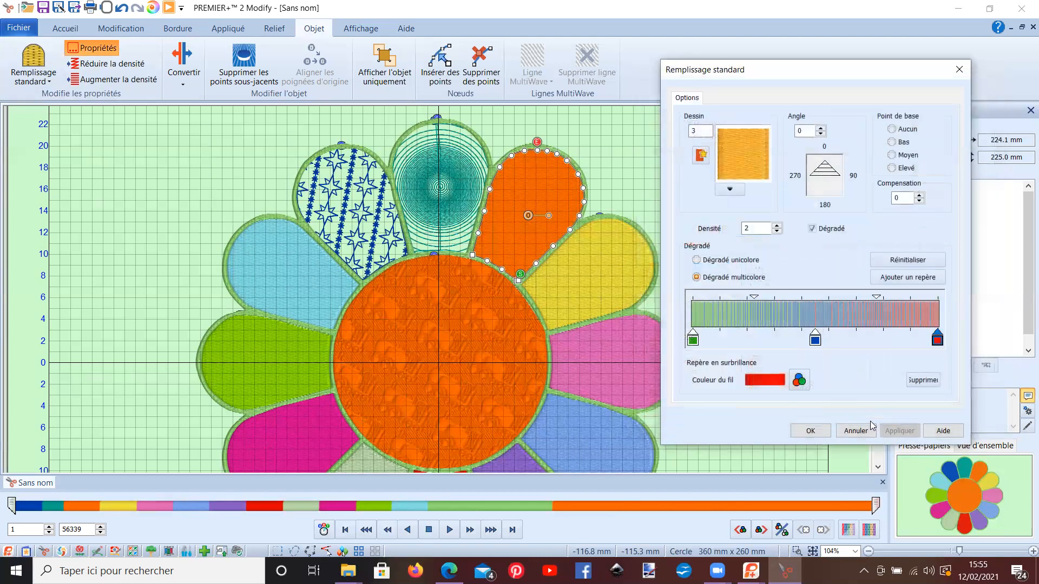
Step: Shift the blue marker slightly toward the gradient's end and move the green and red markers inward from the ends
mouse_move(818, 347)
left_mouse_down()
mouse_move(747, 346)
mouse_move(827, 346)
left_mouse_up()
left_click_drag(693, 342, 756, 348)
left_click_drag(938, 340, 903, 340)
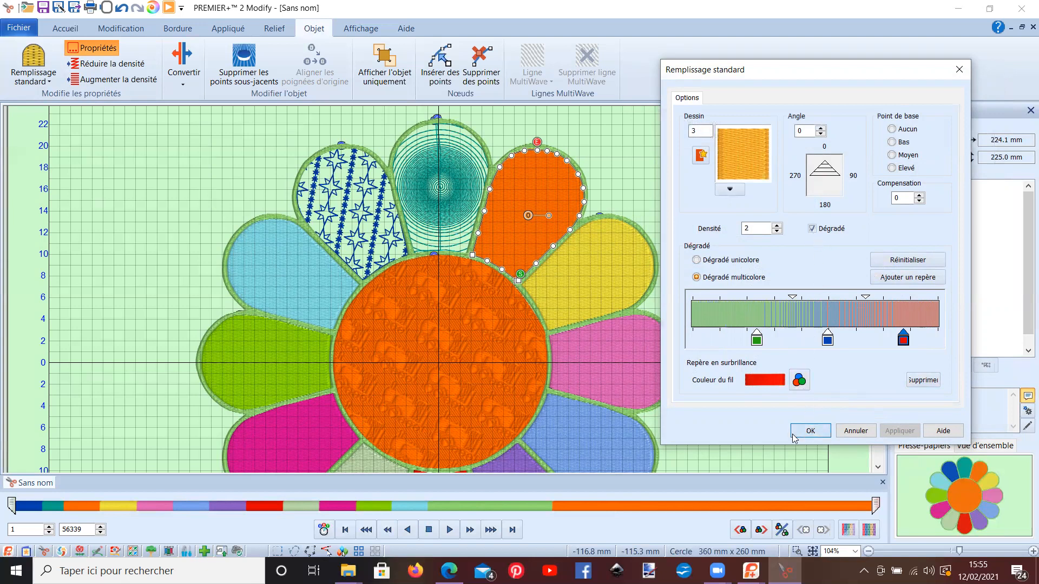
Step: Apply the red, blue and green multicolour gradient to the petal and rotate its stitch angle diagonally to about 53 degrees
left_click(811, 431)
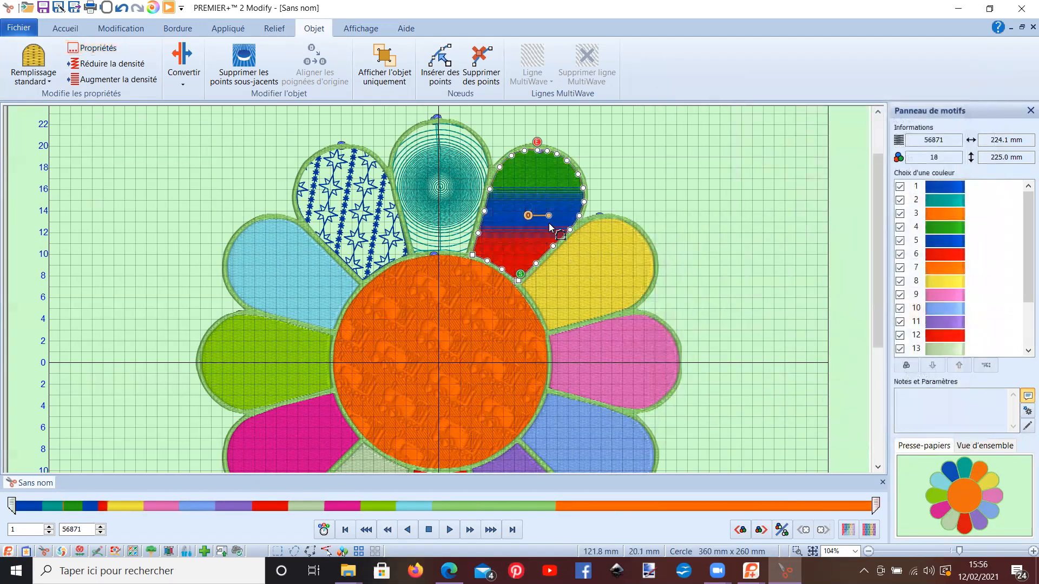
left_click_drag(547, 222, 541, 231)
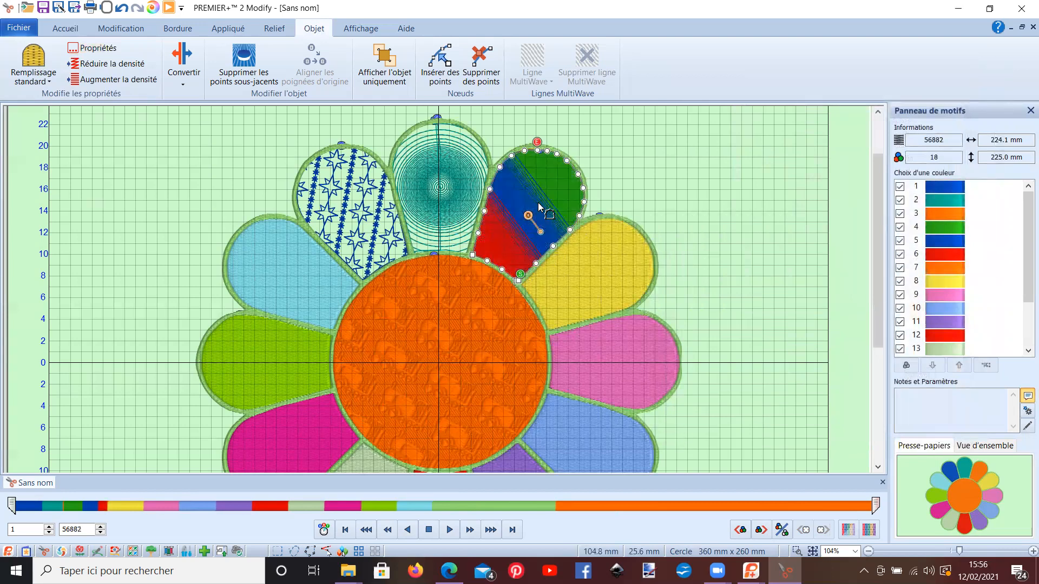
Step: Set the stitch angle of the gradient petal's standard fill to 90 degrees
left_click(93, 49)
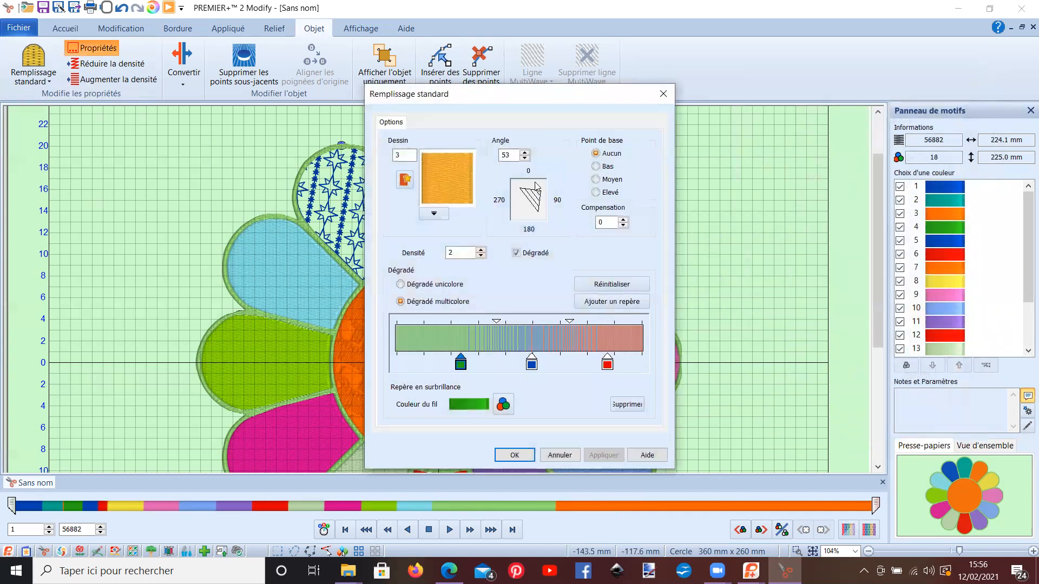
left_click_drag(485, 100, 787, 61)
double_click(807, 116)
type("90")
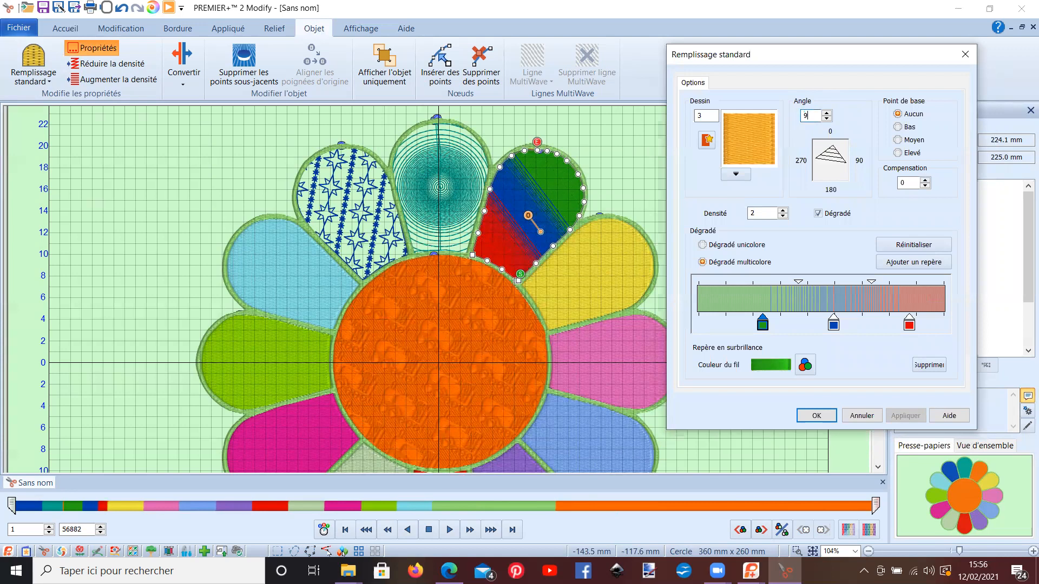
left_click(815, 415)
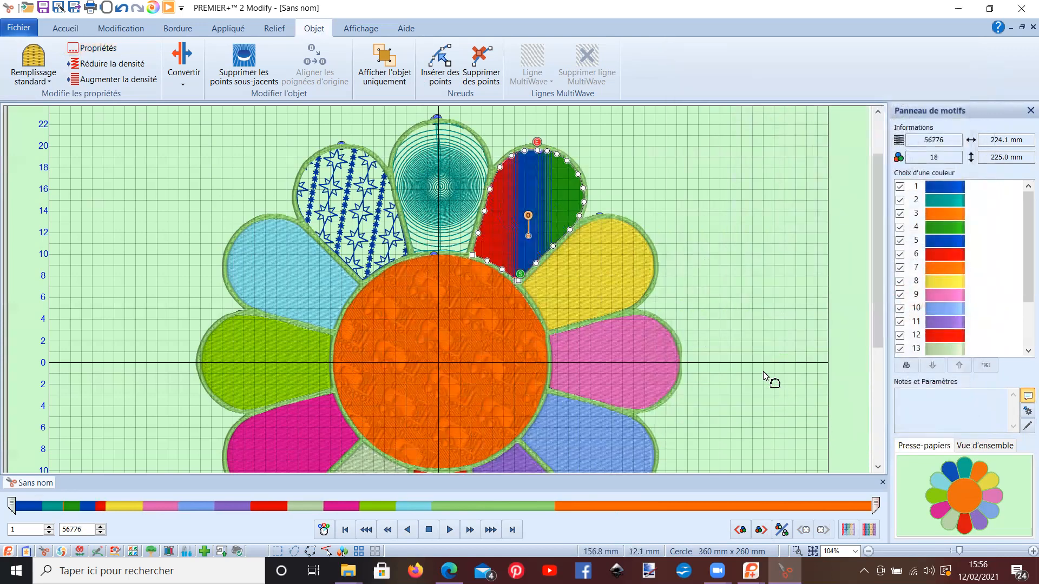
Step: Select the pink petal just below the yellow one for a new fill
left_click(591, 266)
scroll(583, 267, "down", 1)
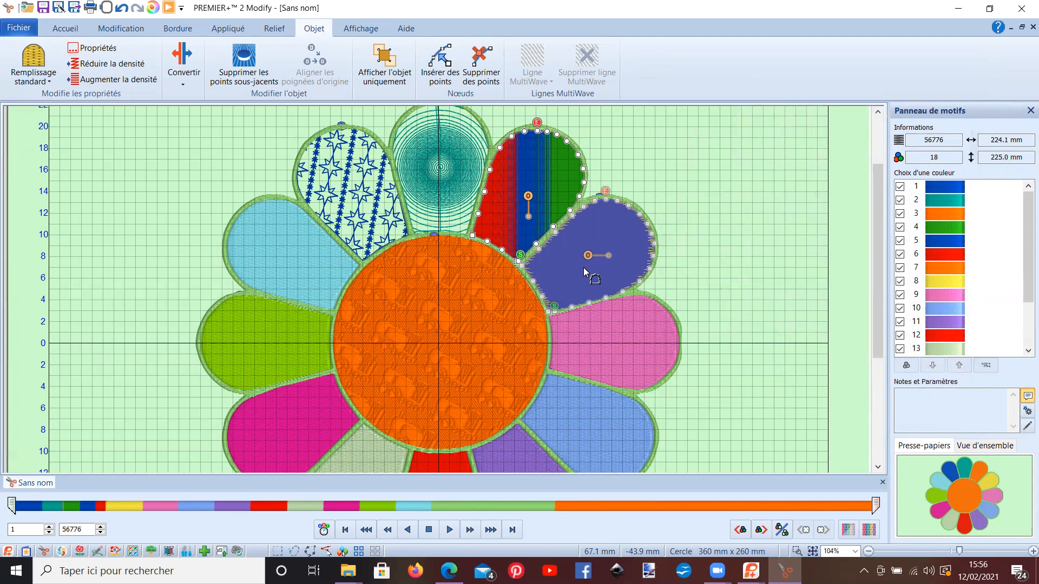
left_click(621, 342)
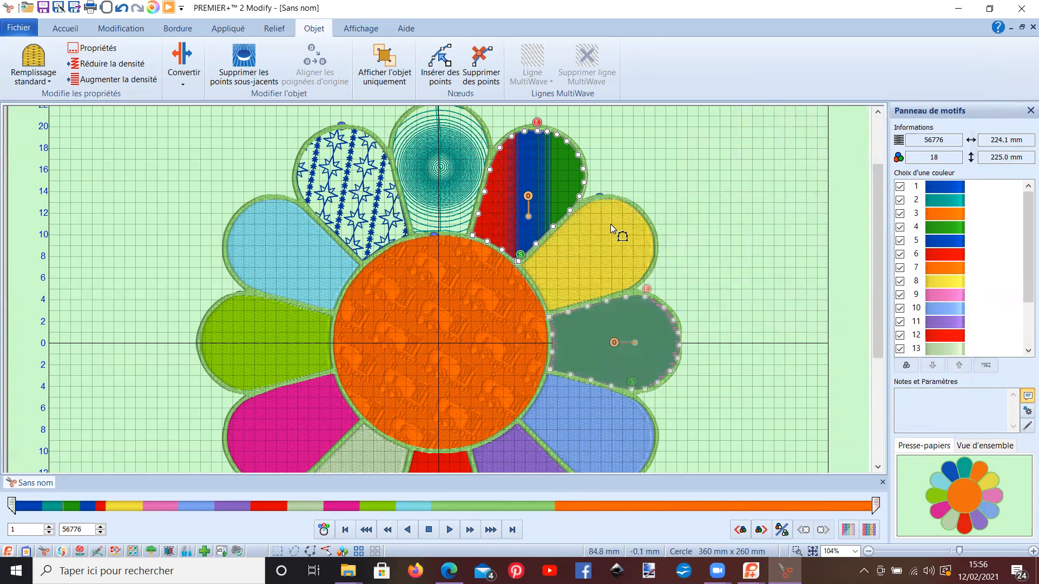